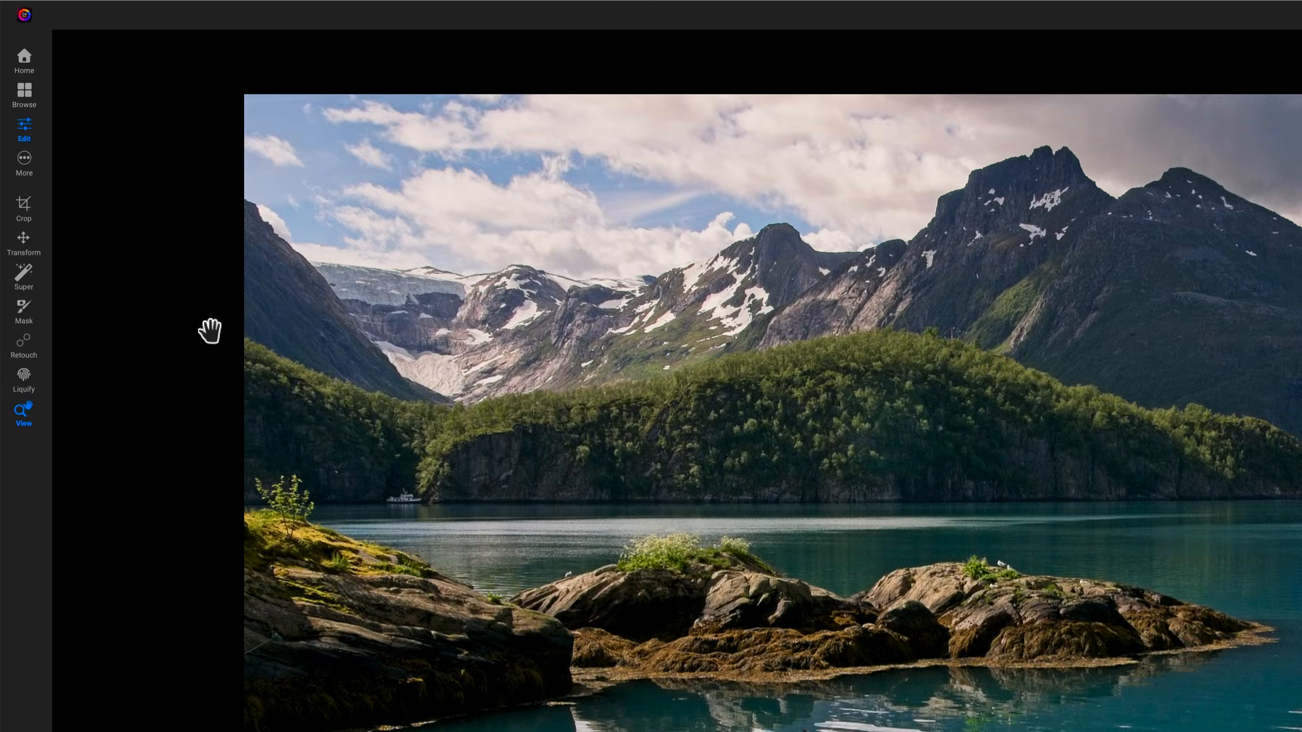
Select the shoreline rocks with the Super Select tool and add a Dynamic Contrast filter with the Surreal style to them
click(26, 271)
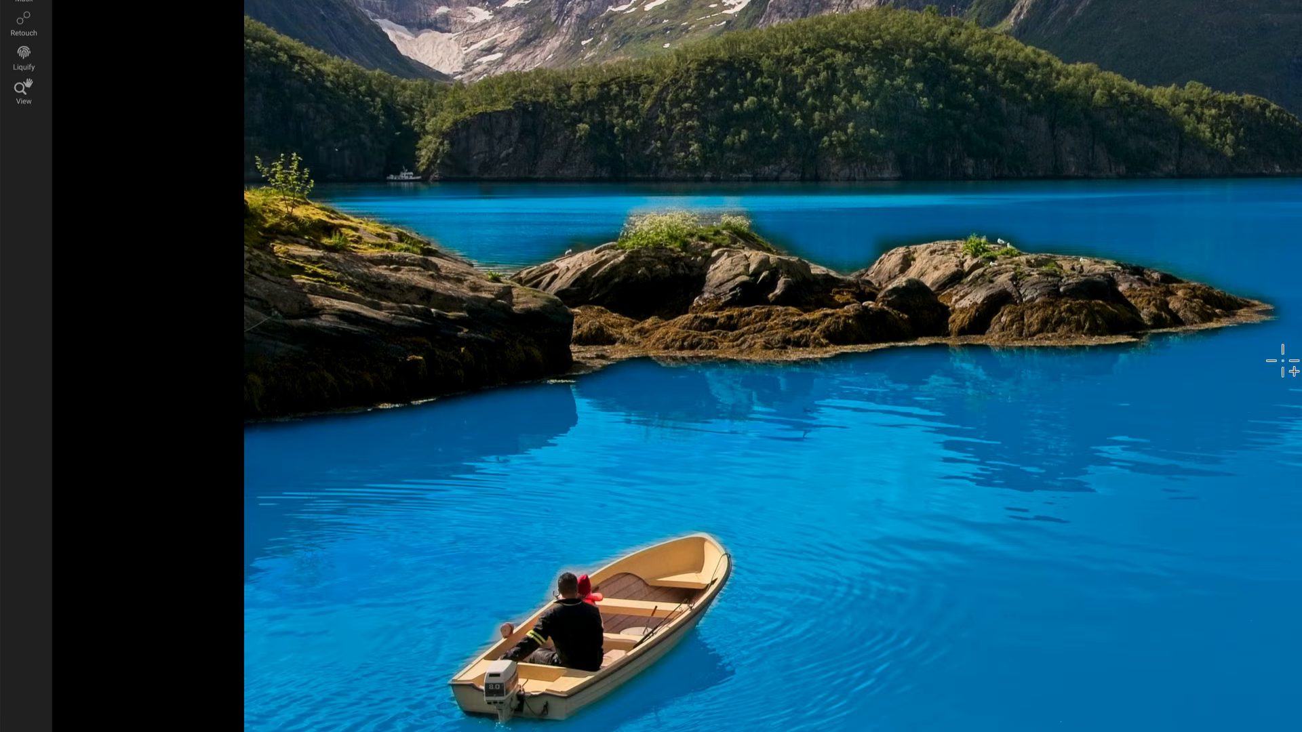
drag(1284, 442, 200, 235)
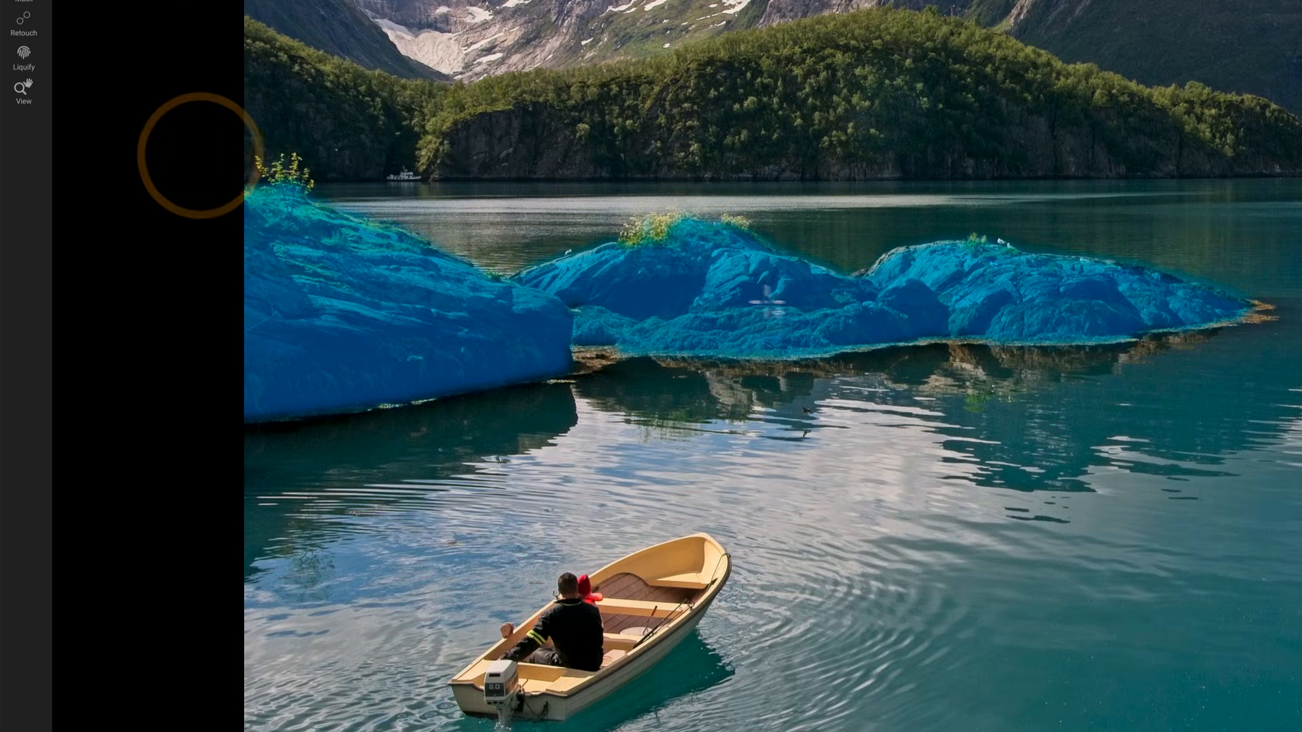
right_click(919, 299)
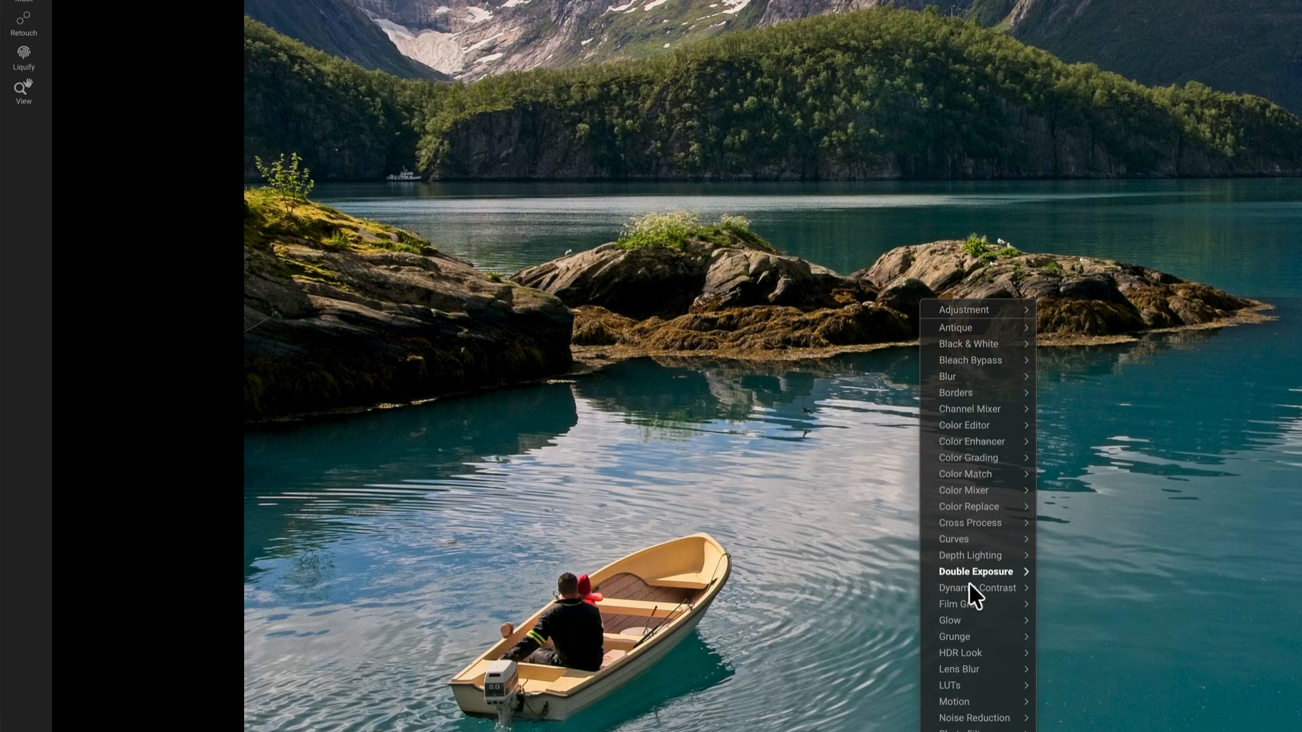
mouse_move(976, 588)
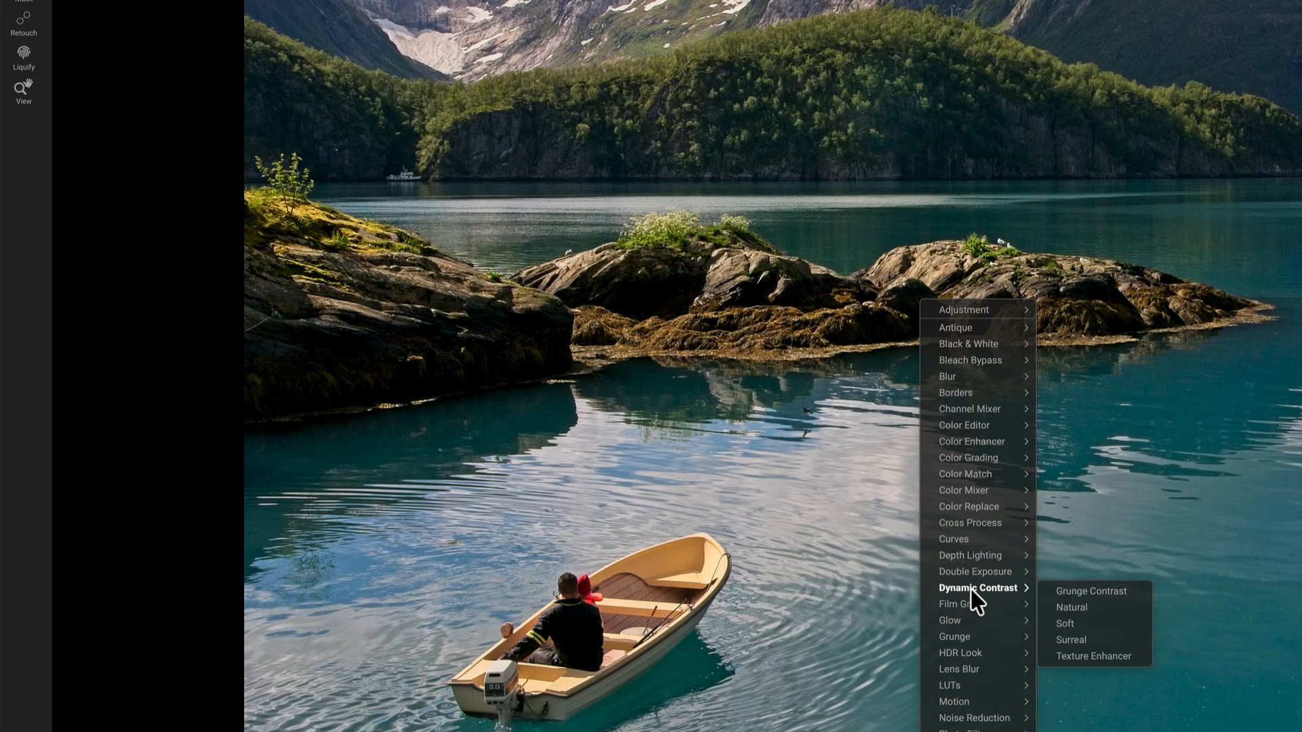
click(1082, 636)
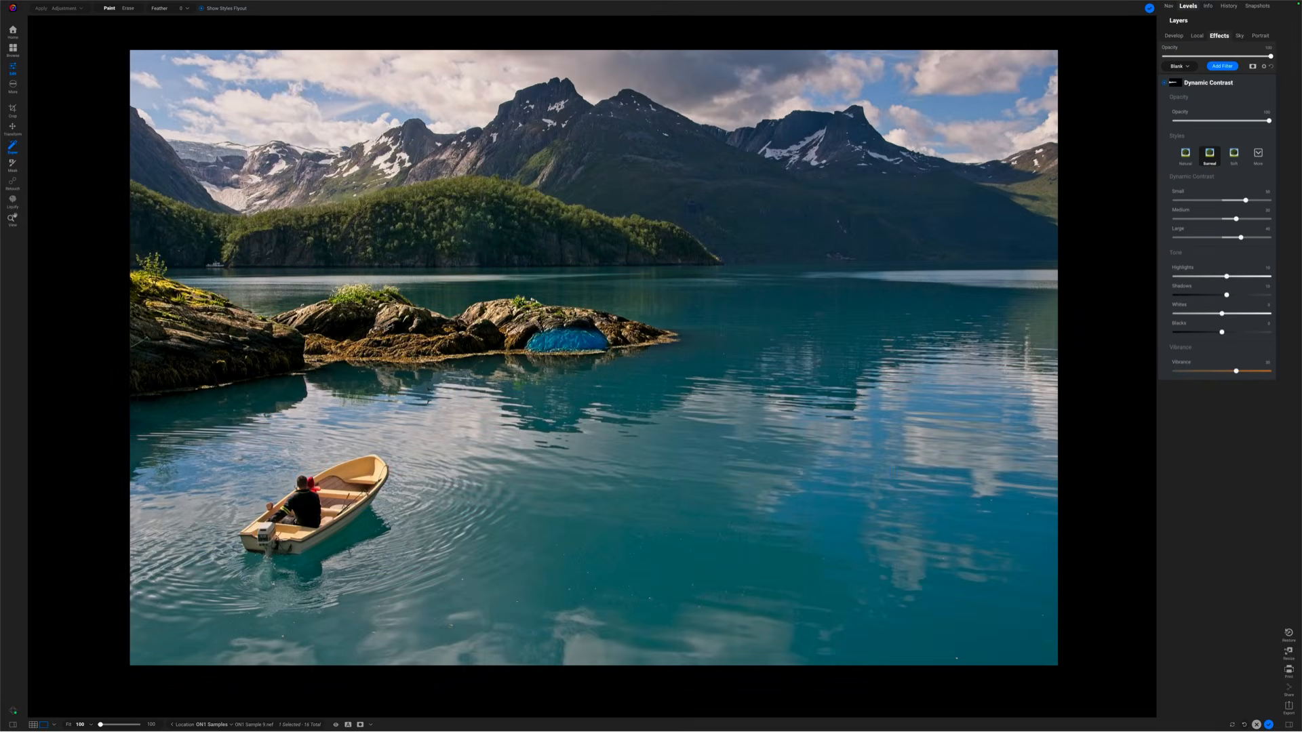
click(1150, 8)
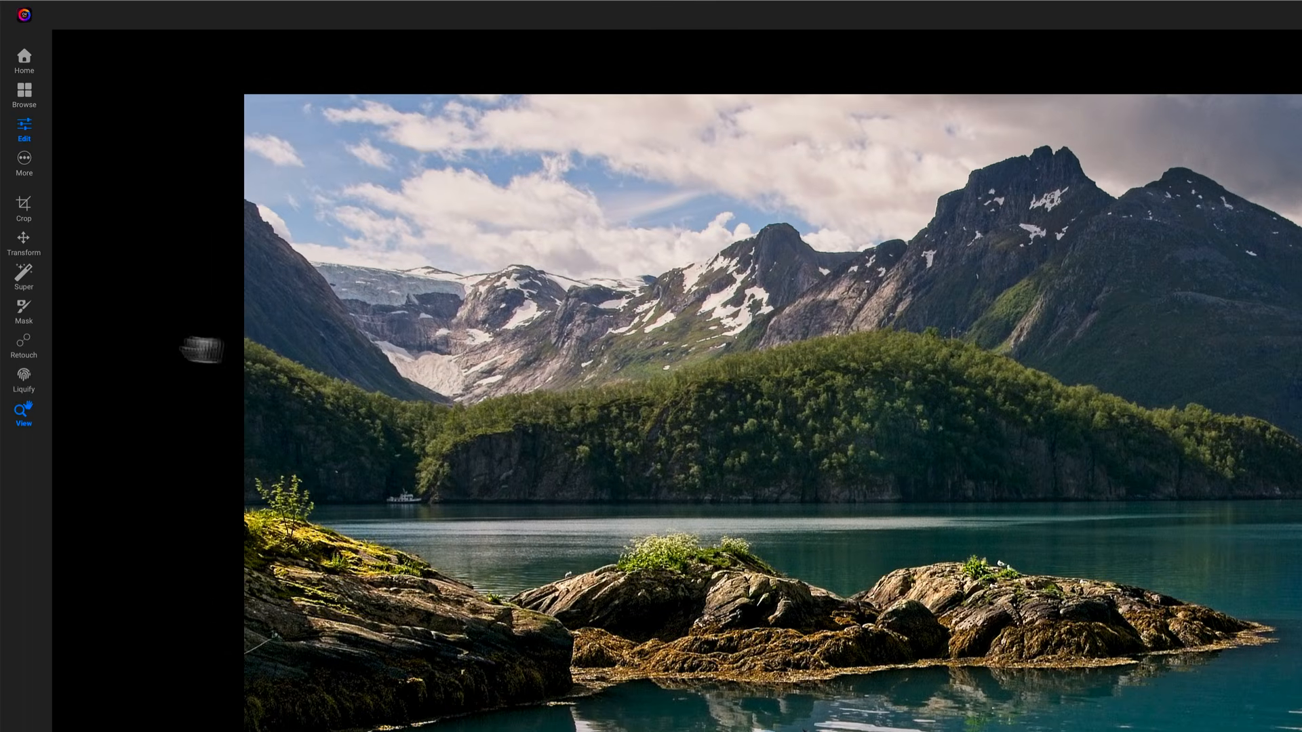
Add both tree-covered hills across the water to the Dynamic Contrast mask using the Quick Mask AI Brush
click(27, 314)
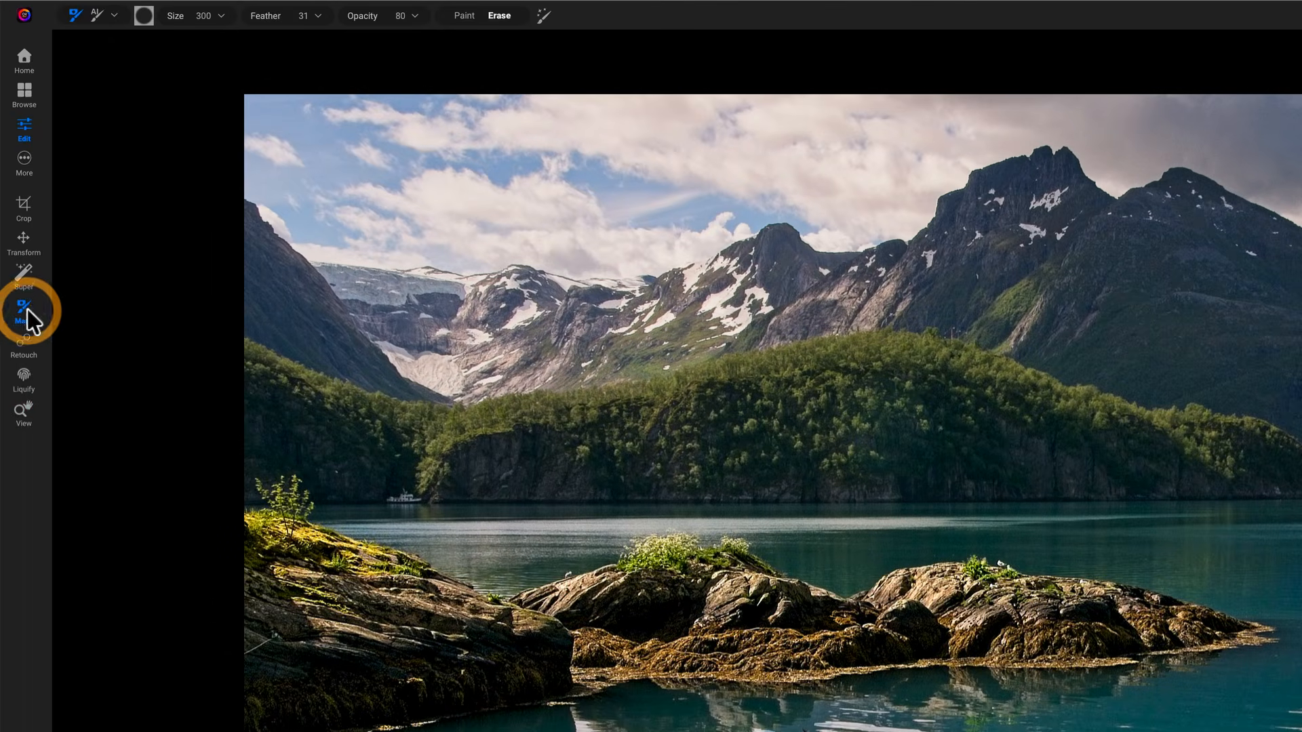
click(109, 14)
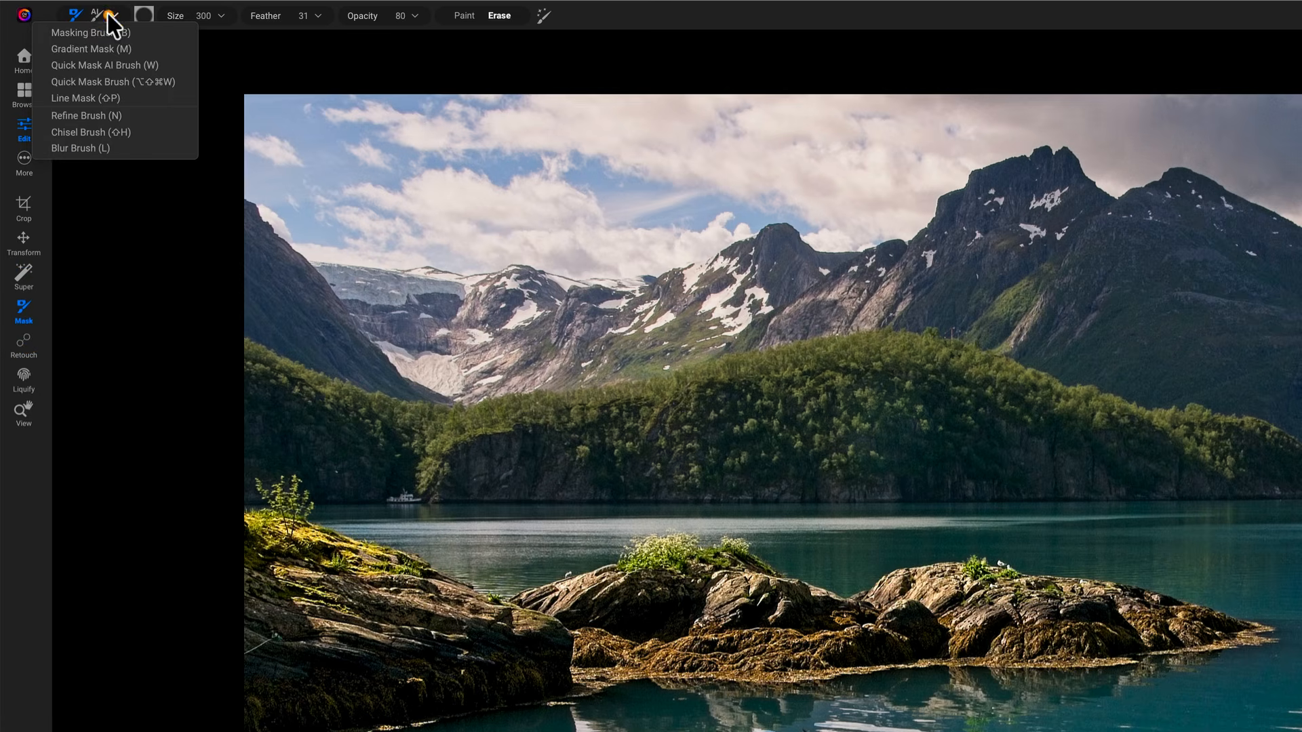
click(95, 65)
click(319, 407)
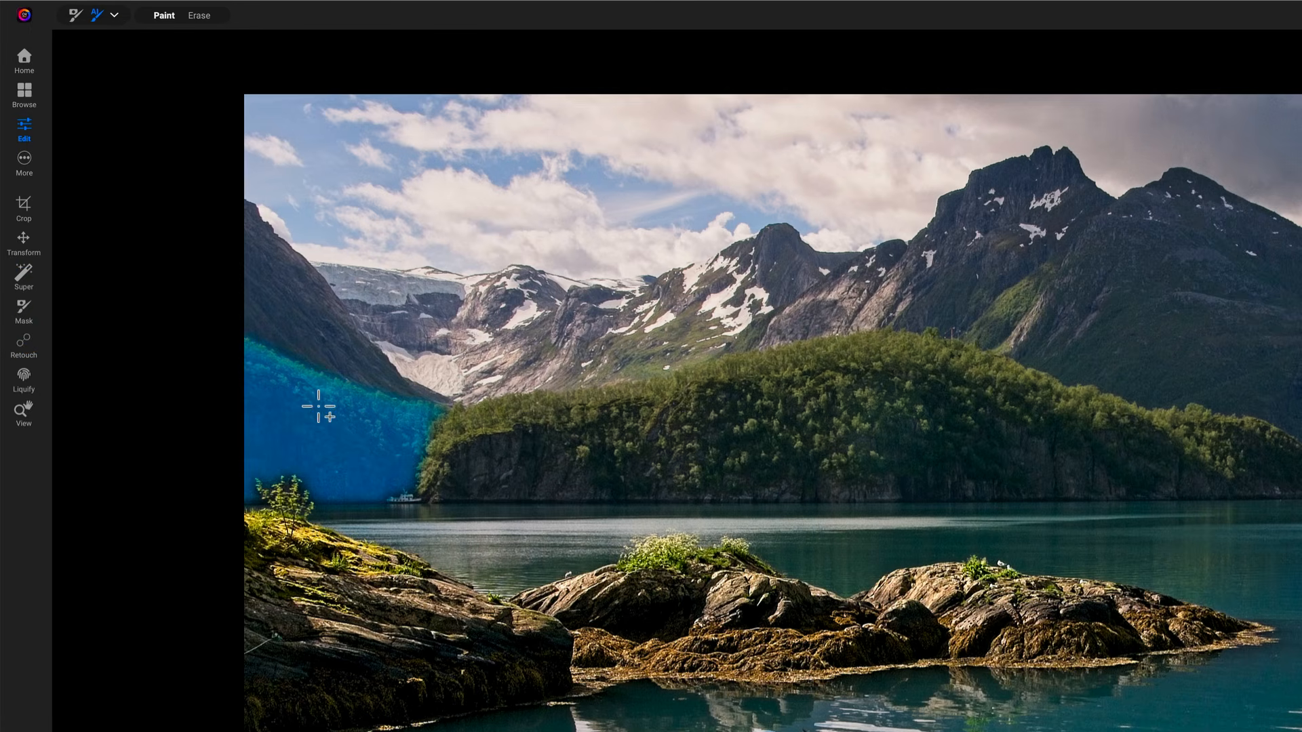
click(508, 425)
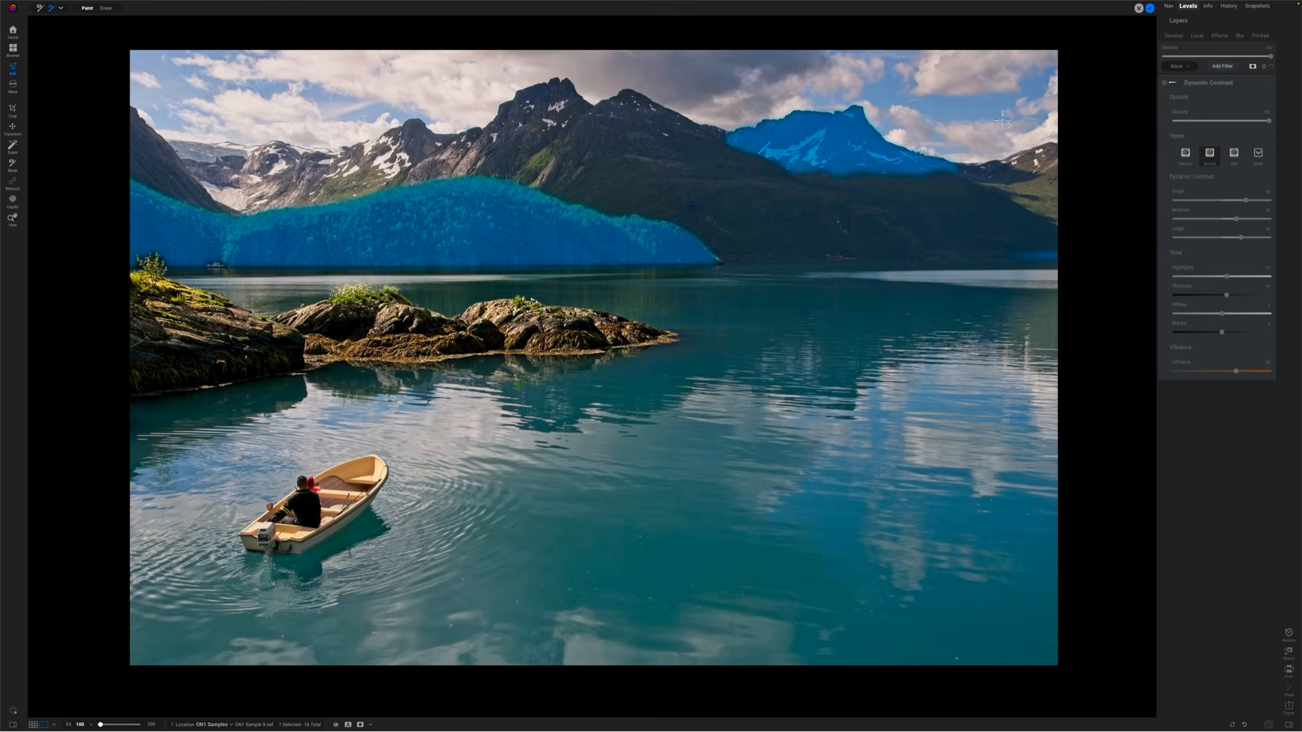
click(1150, 8)
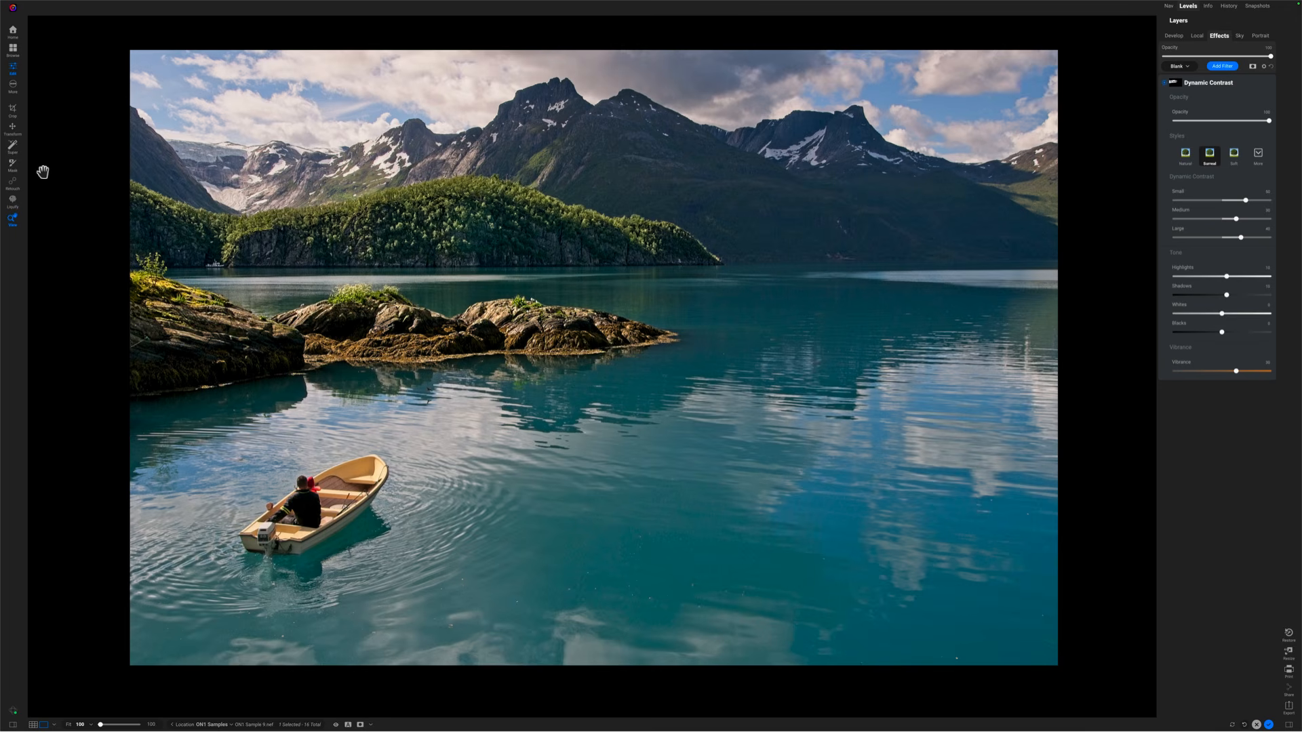
Add the distant mountain range to the Dynamic Contrast mask with another Quick Mask AI Brush selection
click(12, 164)
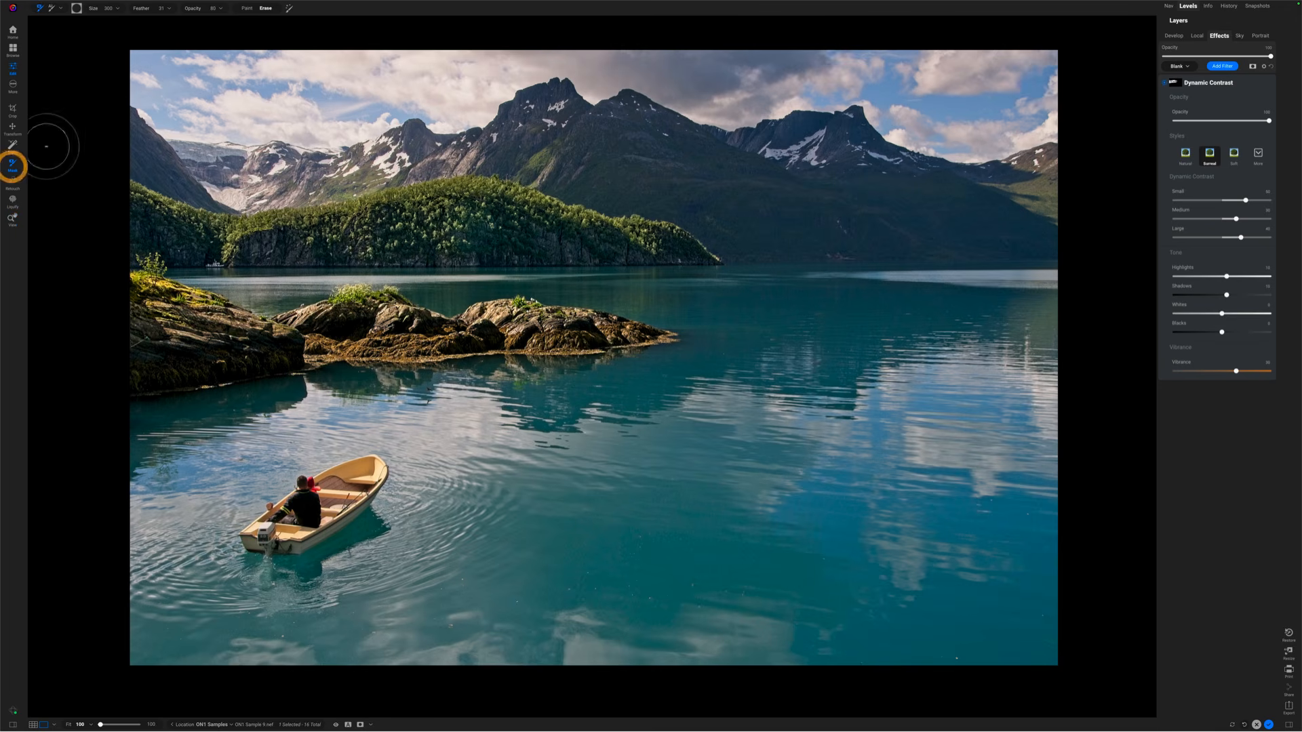
click(61, 8)
click(50, 33)
mouse_move(146, 157)
mouse_down()
mouse_move(208, 154)
mouse_move(243, 185)
mouse_move(630, 167)
mouse_move(1021, 203)
mouse_move(1037, 163)
mouse_move(997, 188)
mouse_move(1051, 181)
mouse_move(1142, 73)
mouse_move(1046, 180)
mouse_up()
click(1150, 9)
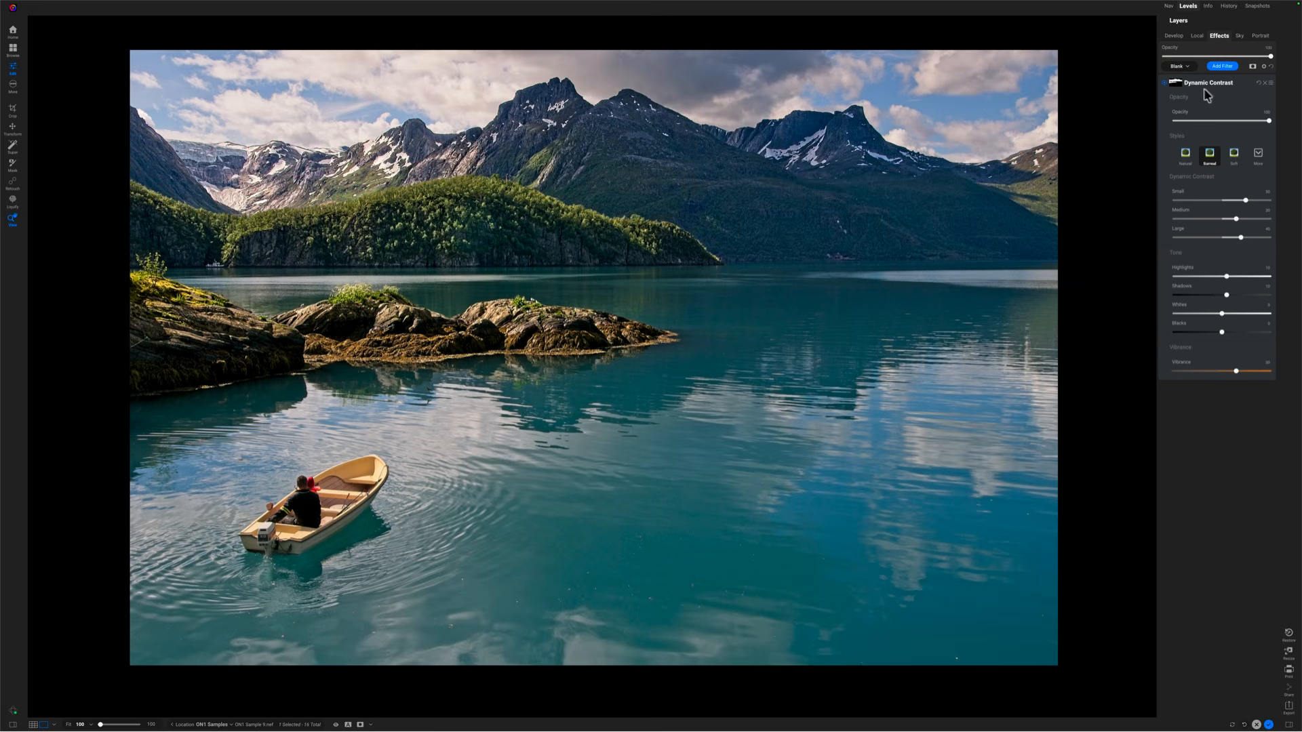
Show the filter mask in grayscale and set the Masking Brush to Paint at 100 opacity
key(o)
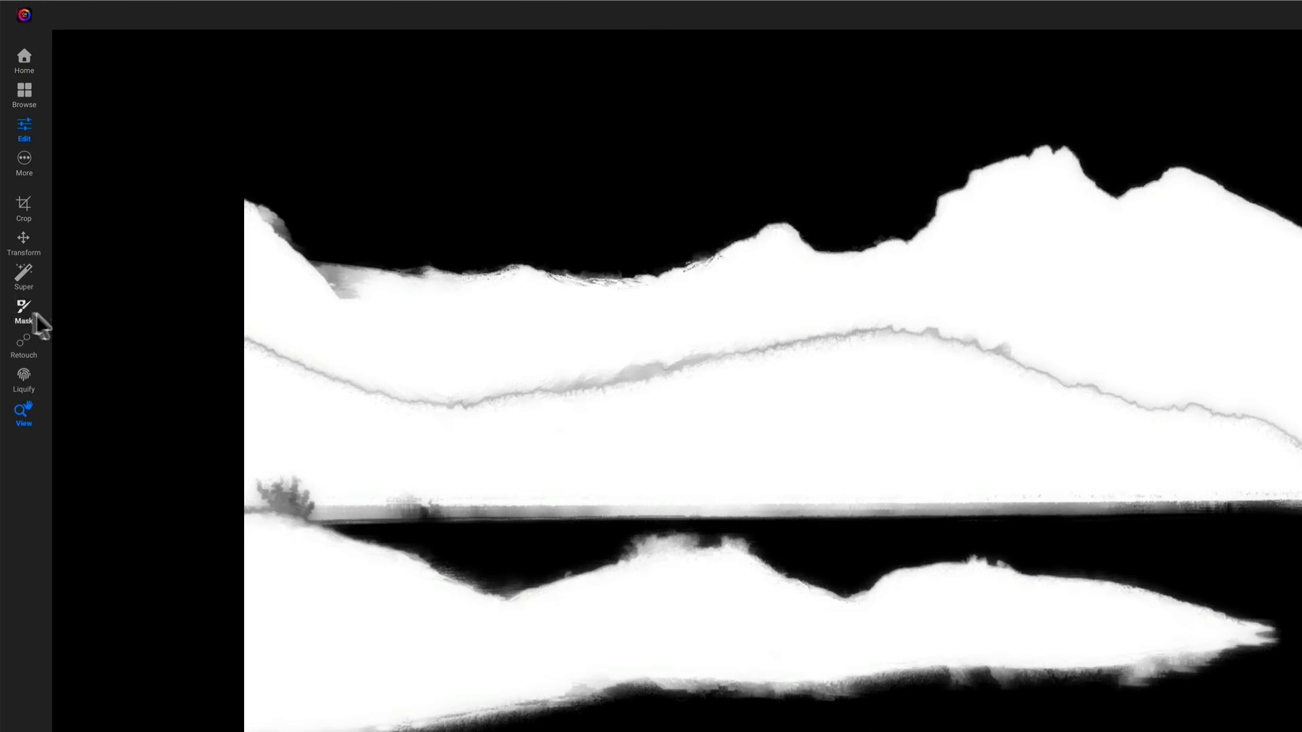
click(13, 164)
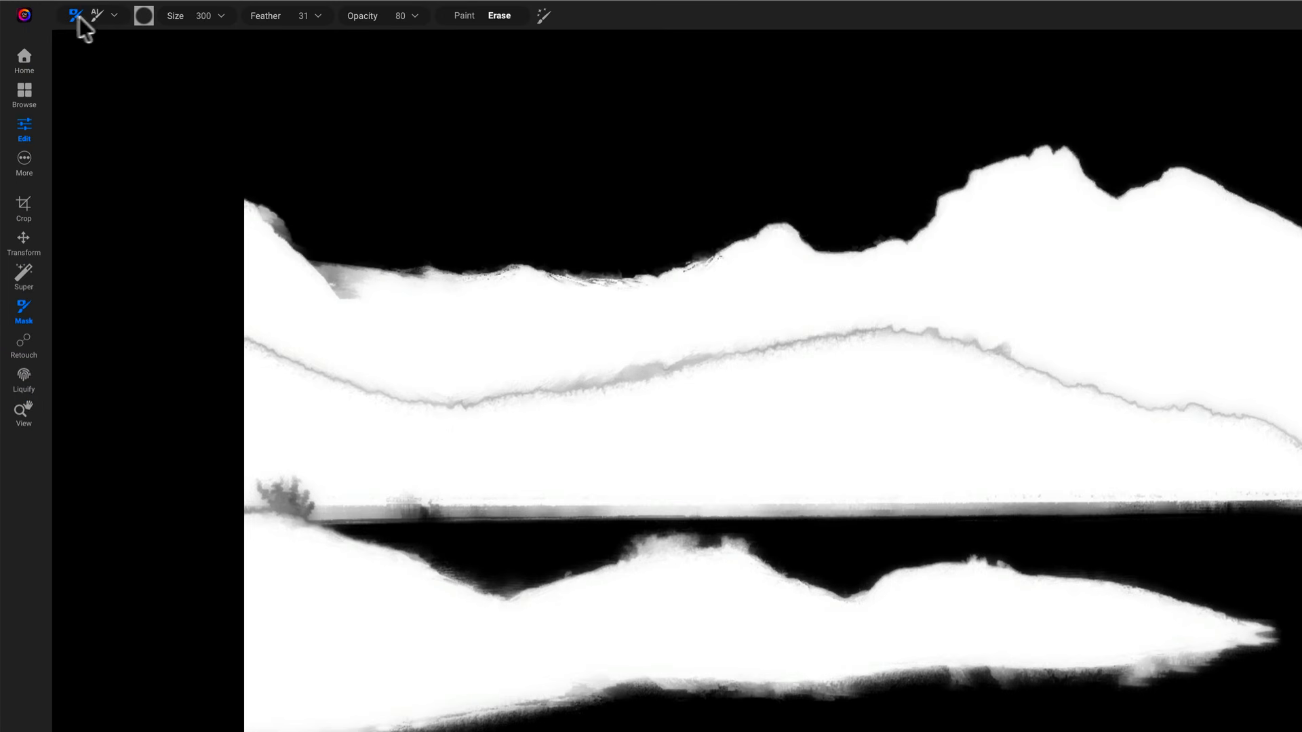
click(464, 15)
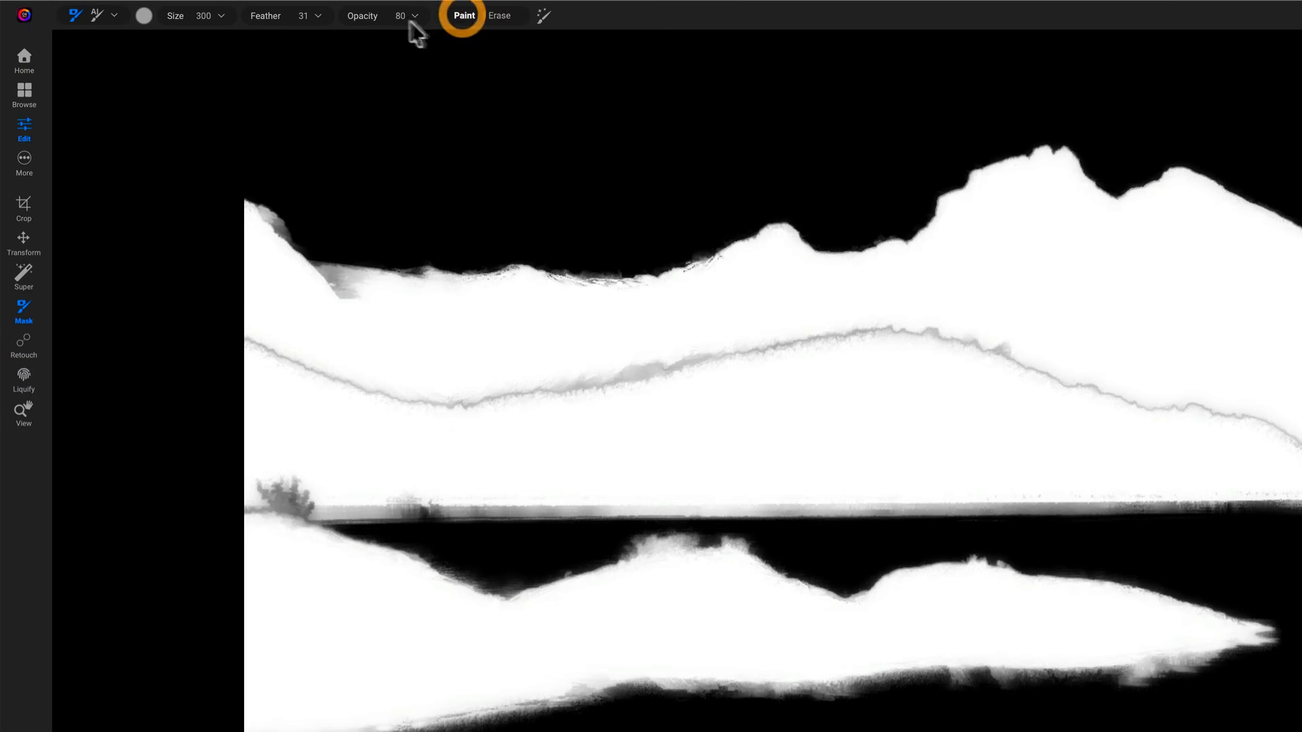
click(412, 19)
drag(436, 39, 480, 39)
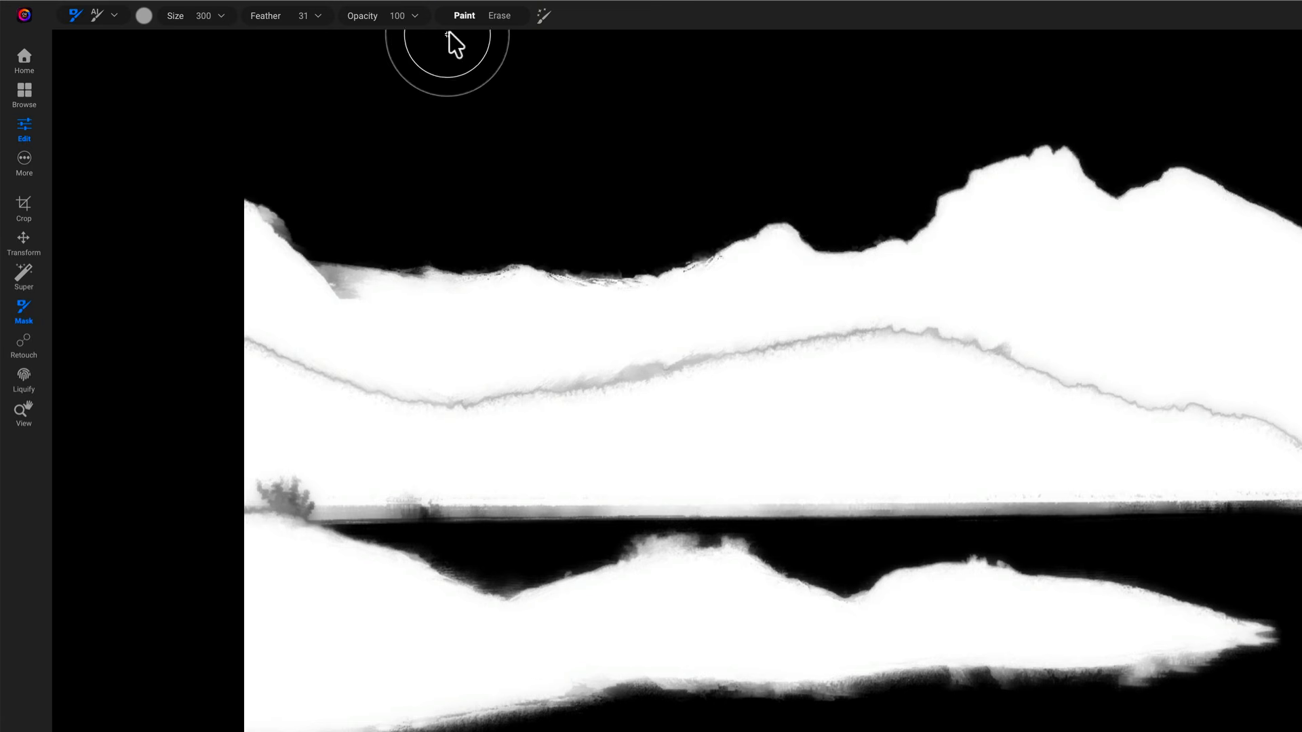
Reduce the brush size to 150, paint over the gray seam between the hills and mountains, and hide the mask view
key(bracketleft)
key(bracketleft)
key(bracketleft)
key(bracketleft)
key(bracketleft)
key(bracketleft)
mouse_move(365, 370)
mouse_down()
mouse_move(271, 350)
mouse_move(337, 375)
mouse_move(509, 393)
mouse_move(674, 378)
mouse_move(868, 325)
mouse_move(1037, 354)
mouse_up()
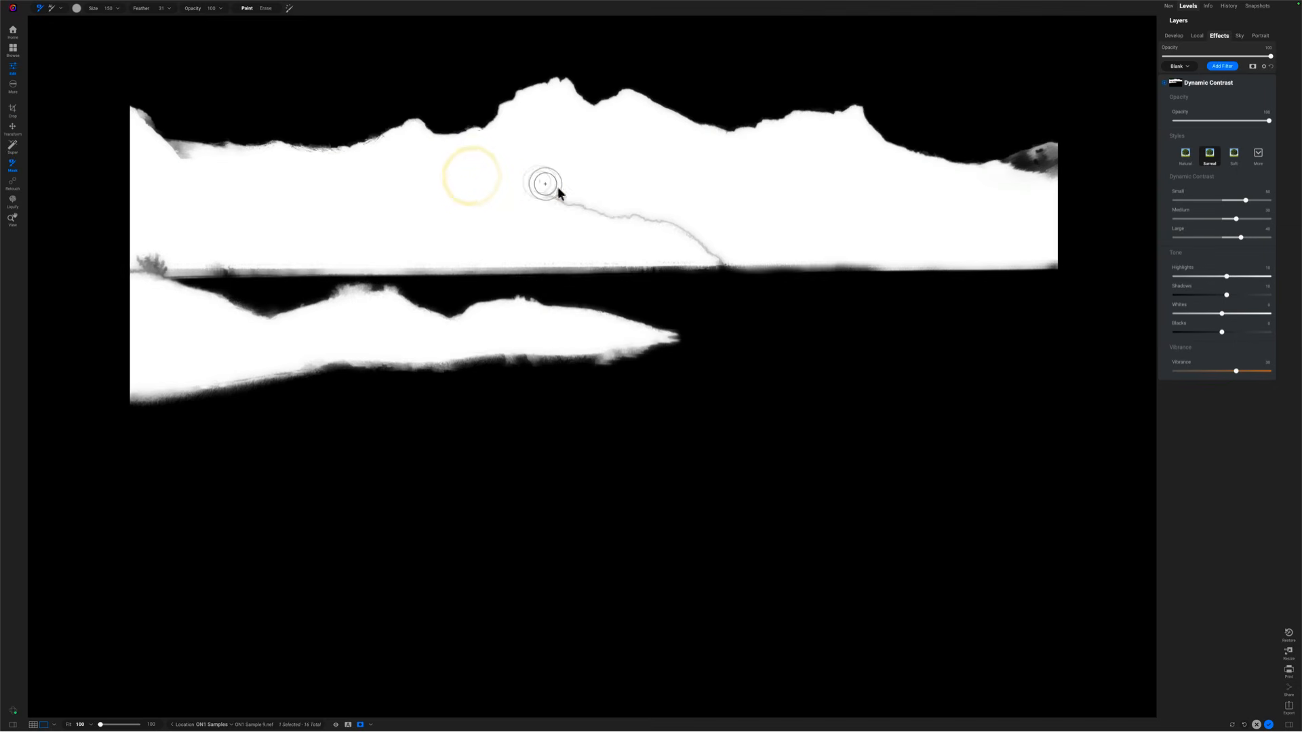
drag(611, 209, 715, 249)
key(o)
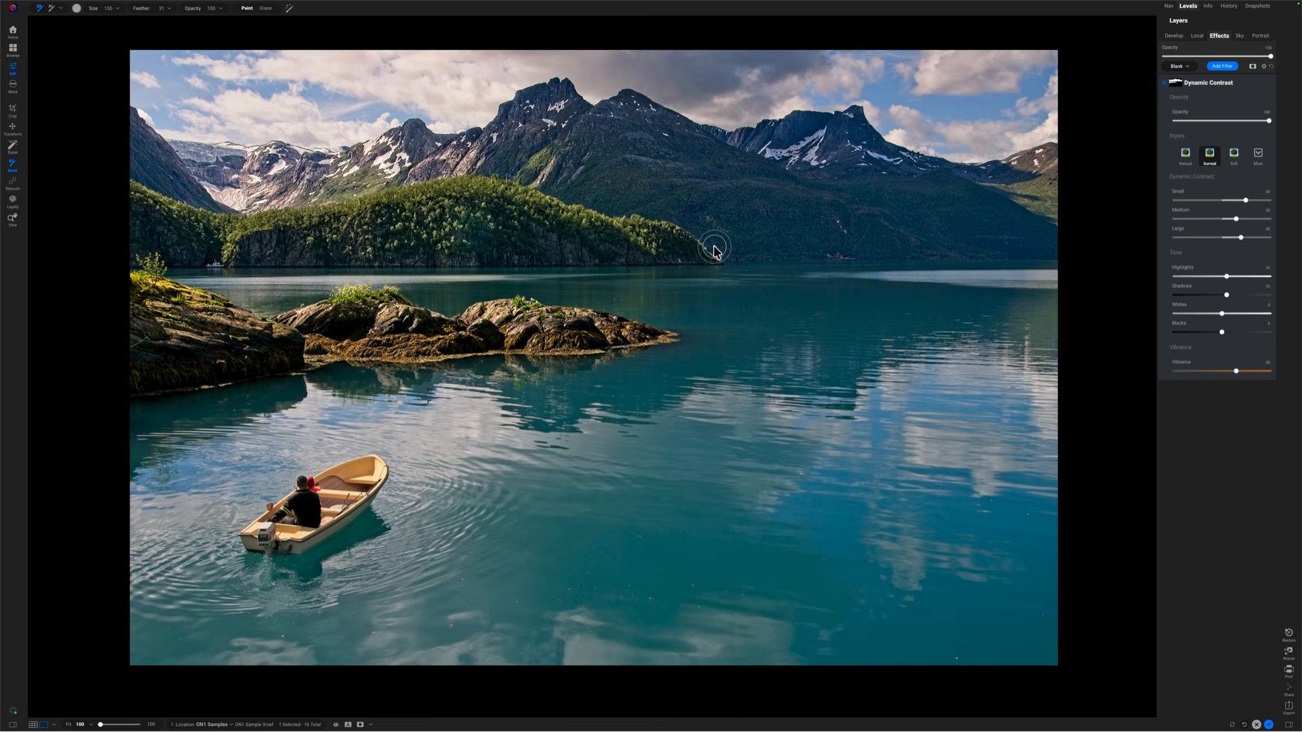
Compare the photo with the Dynamic Contrast filter switched off and on
click(1166, 83)
click(1166, 83)
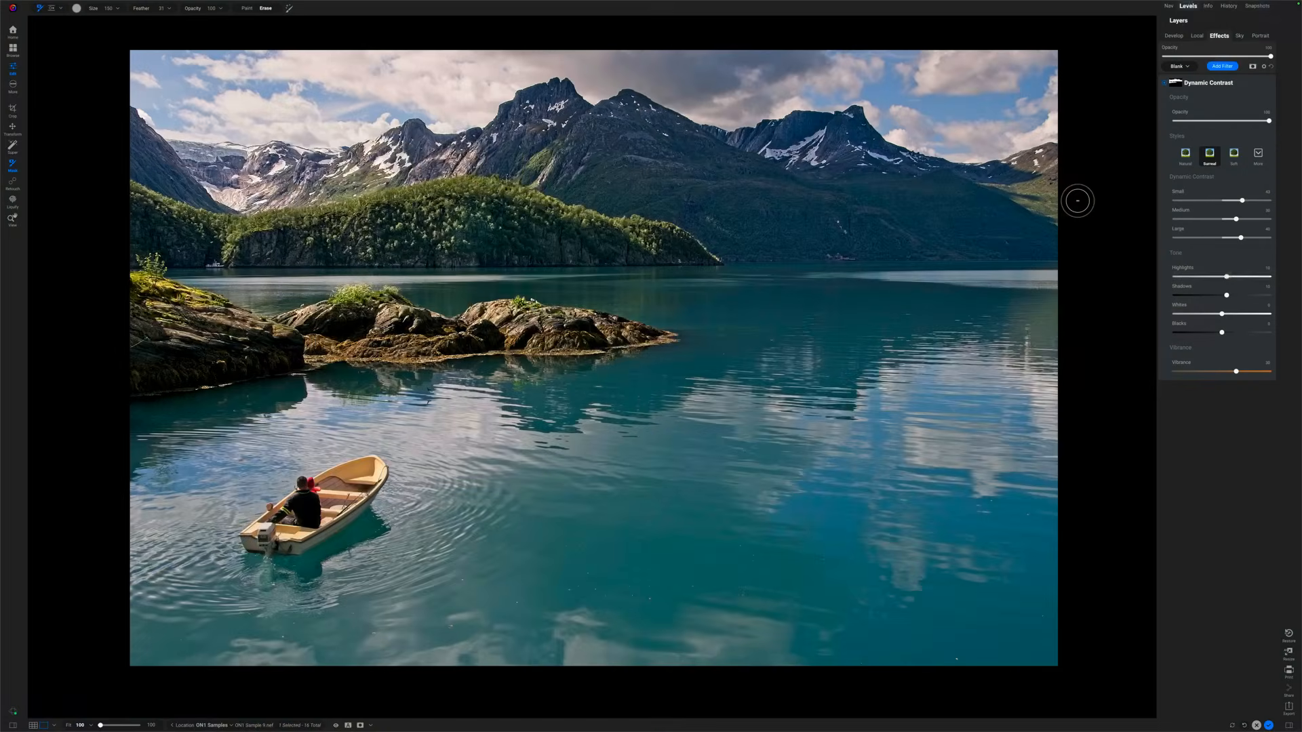
key(z)
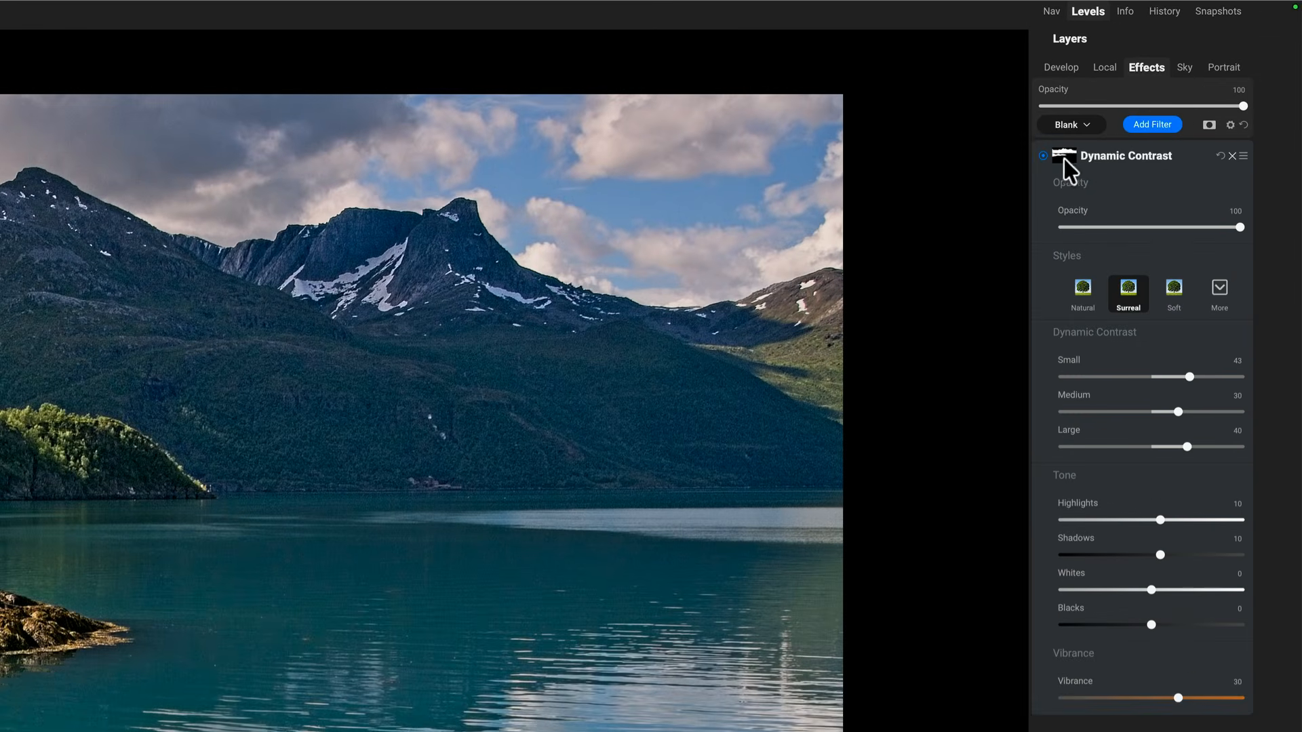
Open the masking properties of the Dynamic Contrast filter, show its grayscale mask and expand its mask layers
click(1066, 157)
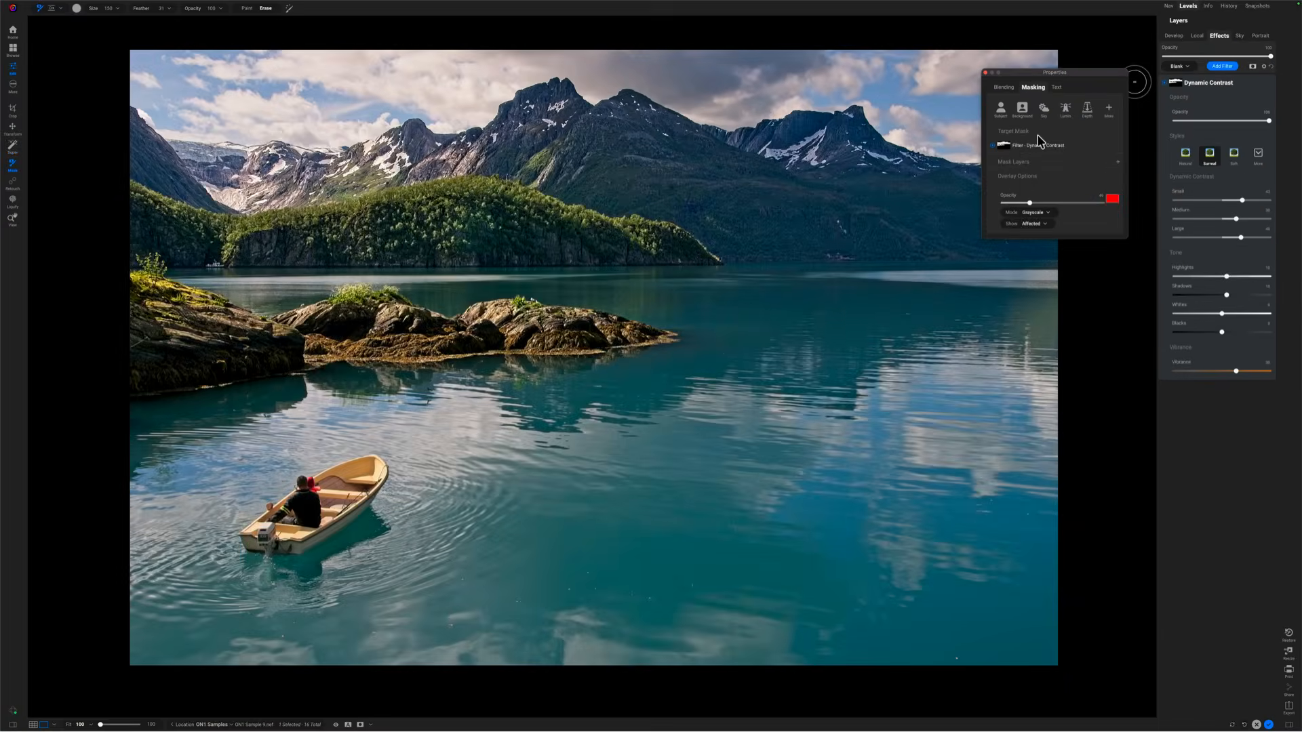
key(o)
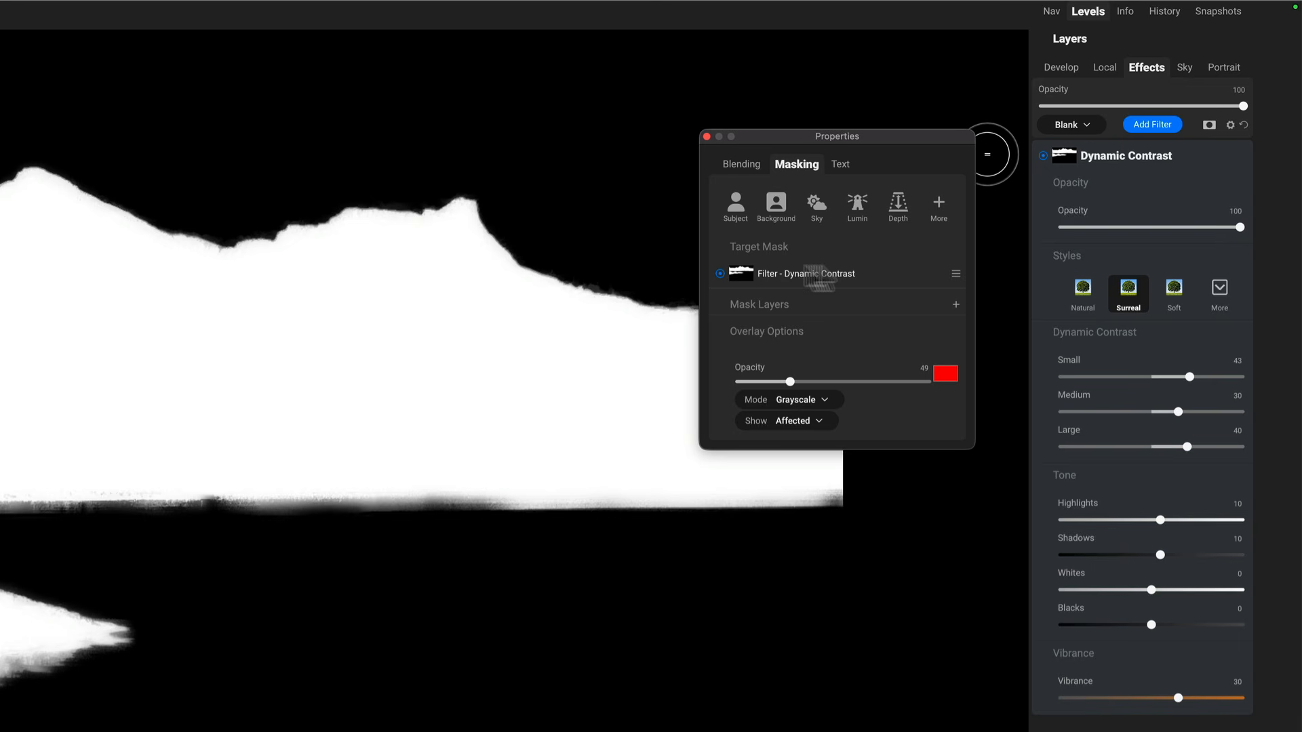
click(787, 305)
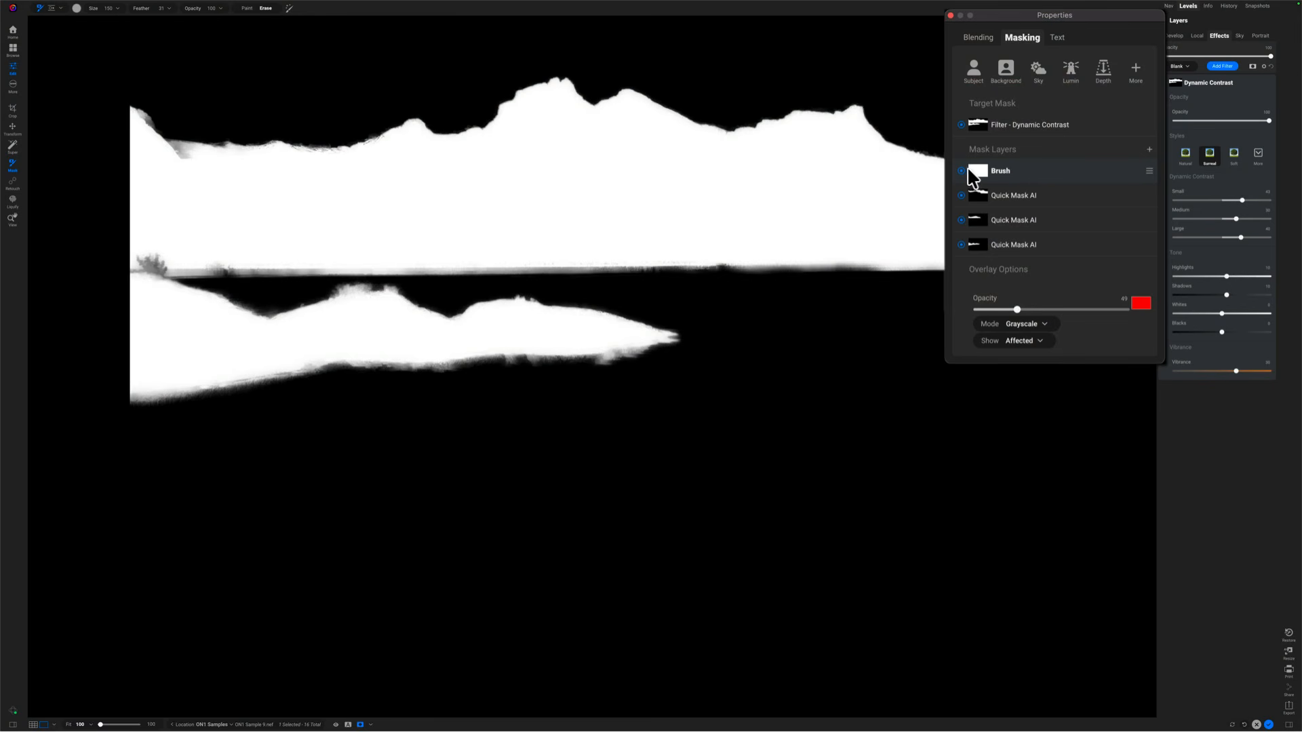
Switch off the Brush mask layer and all three Quick Mask AI layers one by one, working down the list
click(961, 171)
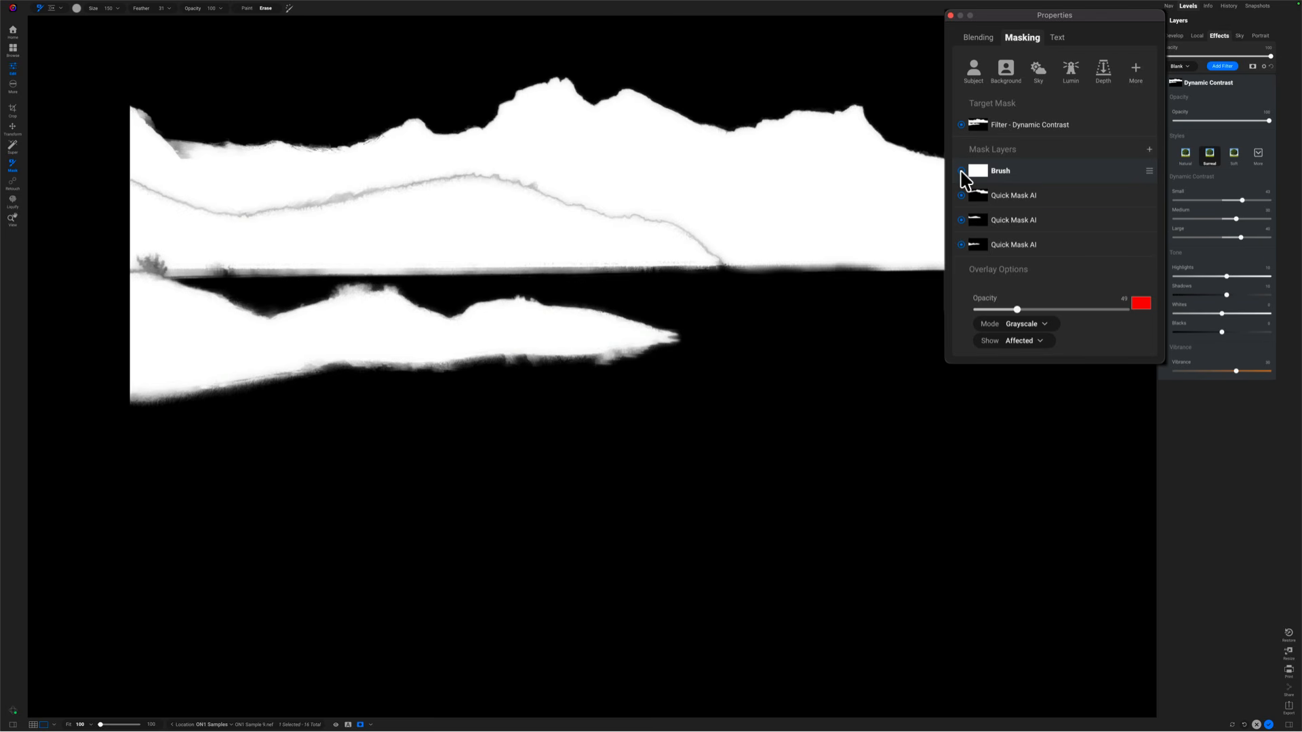
click(961, 171)
click(961, 171)
click(961, 196)
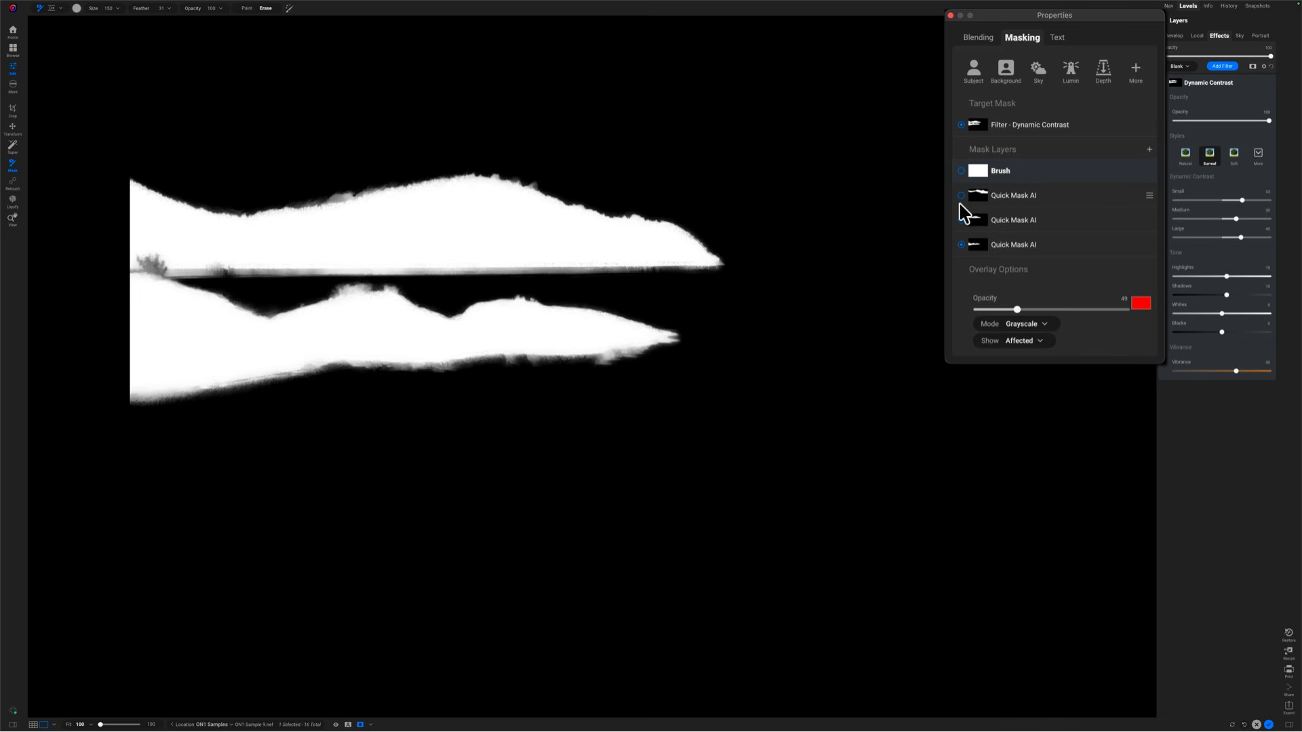
click(961, 220)
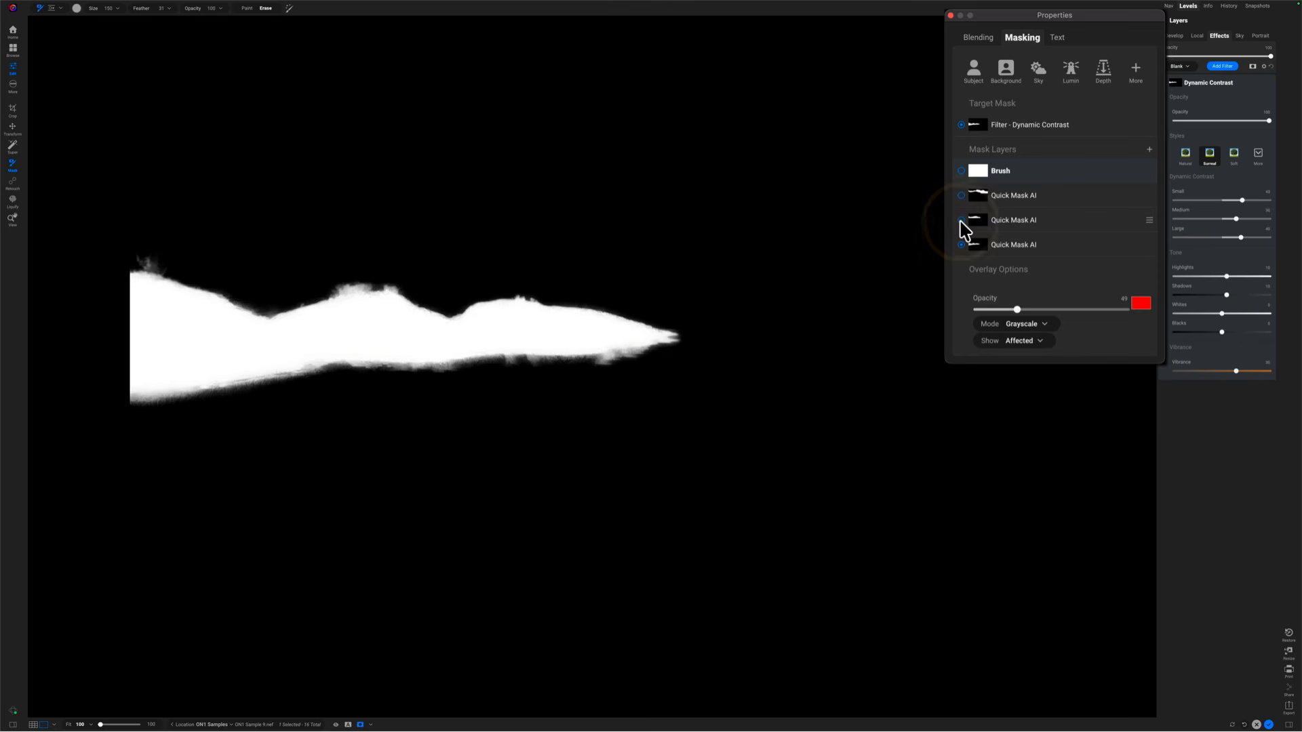
click(1025, 249)
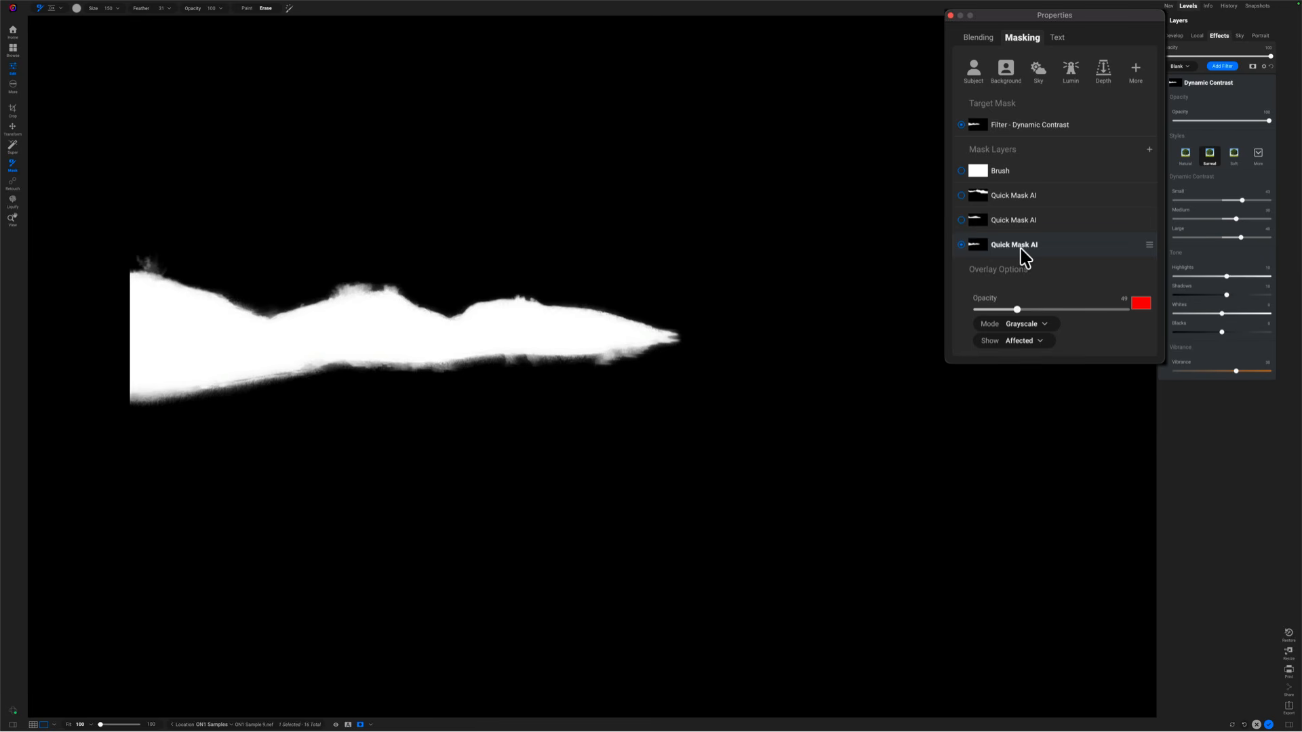
click(961, 245)
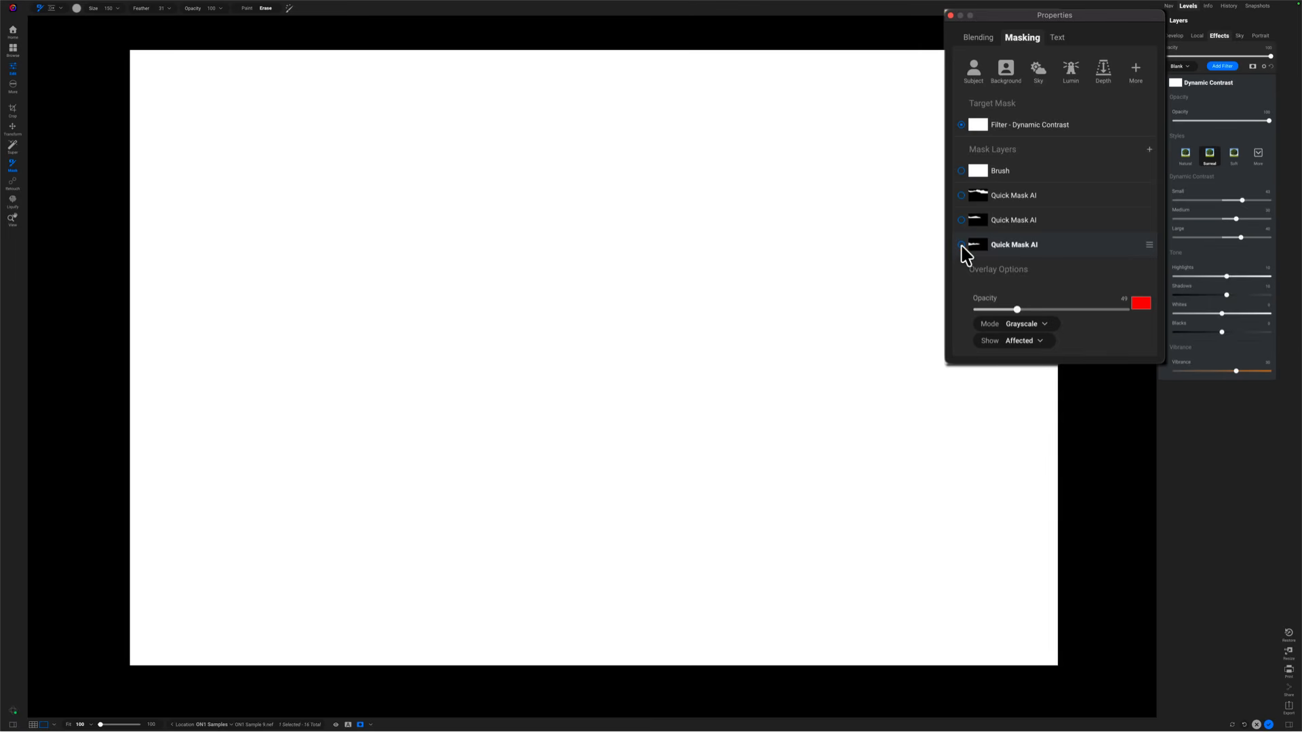